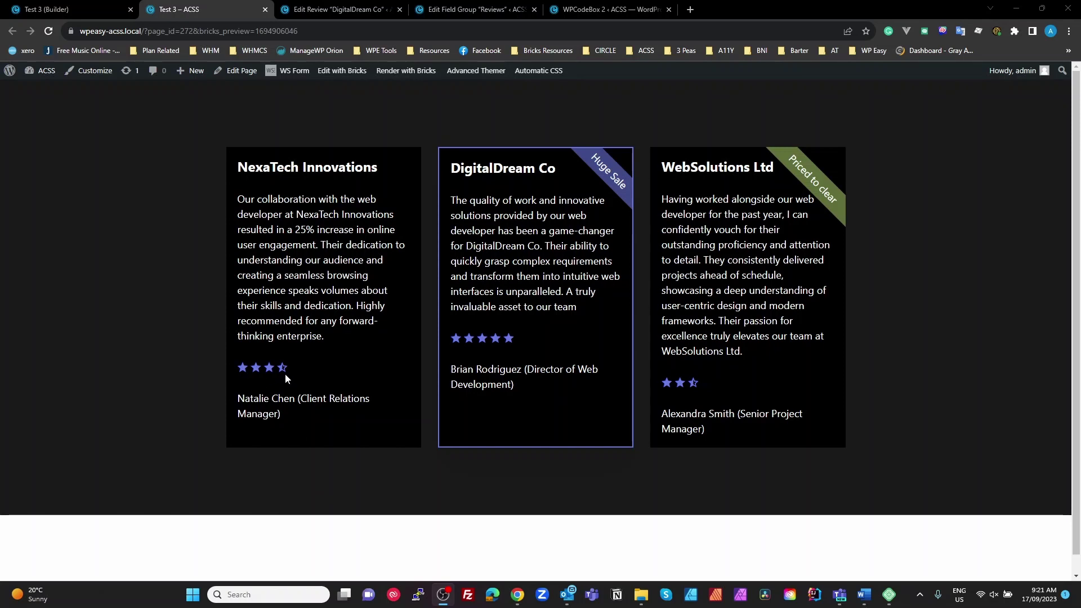
Open Chrome DevTools and pick the NexaTech review card to inspect its markup
{"action": "left_click", "coordinate": [306, 370]}
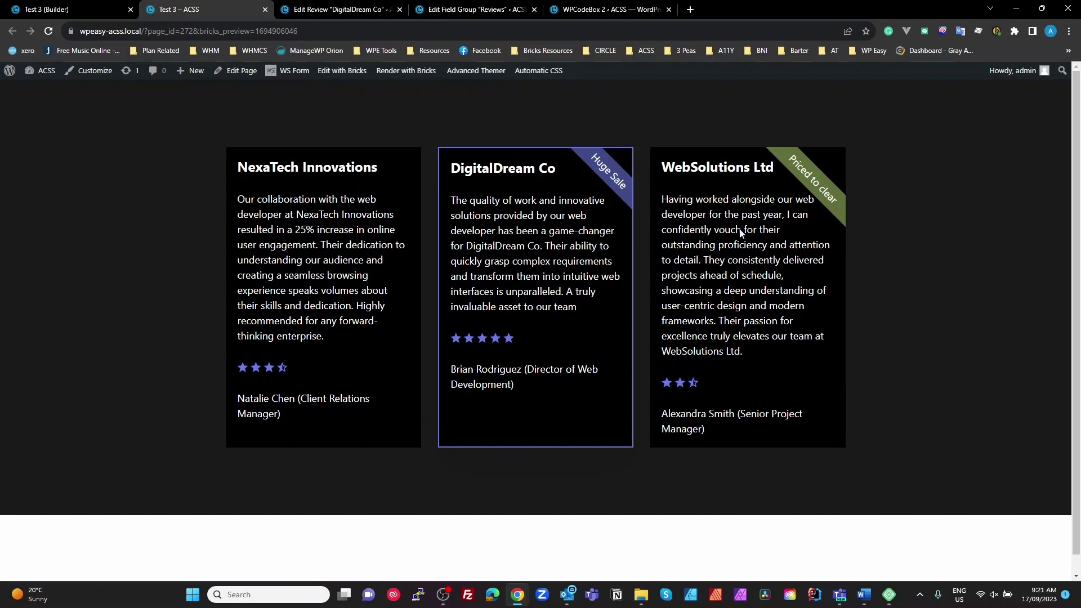
{"action": "key", "text": "F12"}
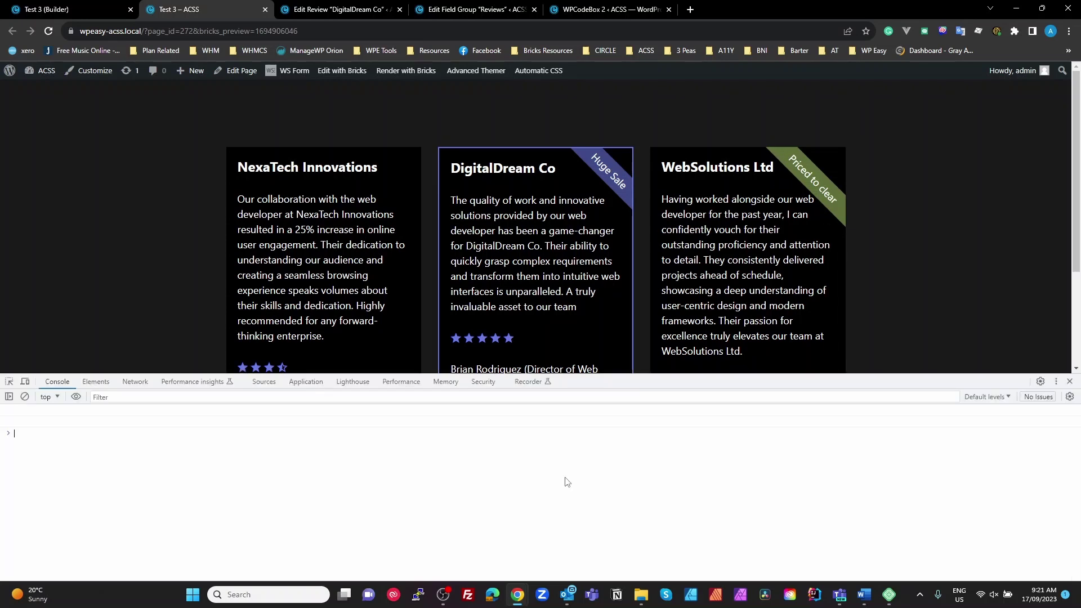
{"action": "scroll", "coordinate": [853, 207], "scroll_direction": "down", "scroll_amount": 2}
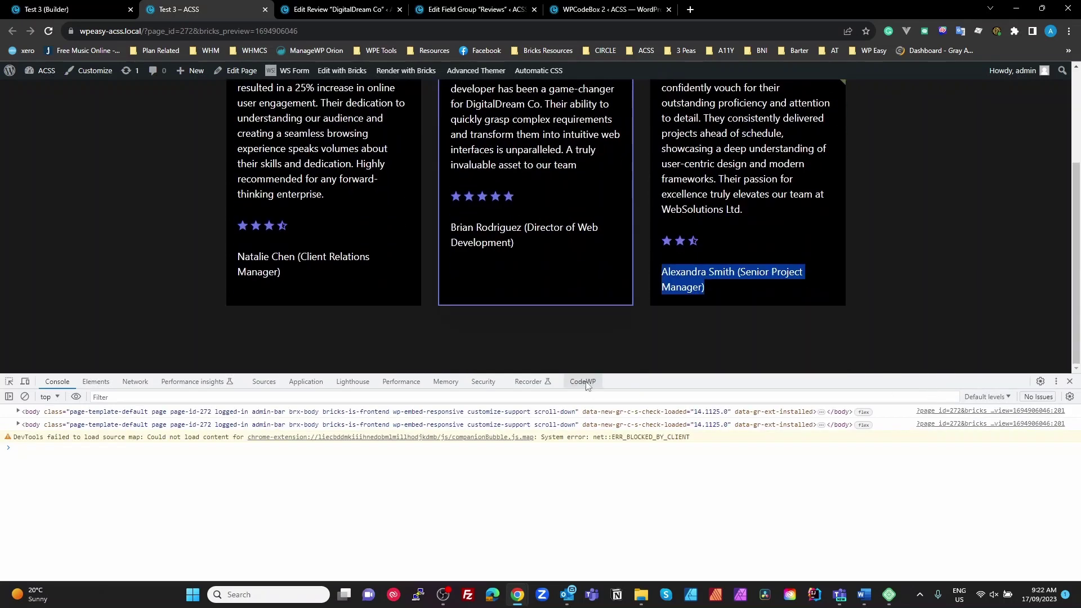
{"action": "scroll", "coordinate": [273, 351], "scroll_direction": "up", "scroll_amount": 2}
{"action": "left_click", "coordinate": [9, 381]}
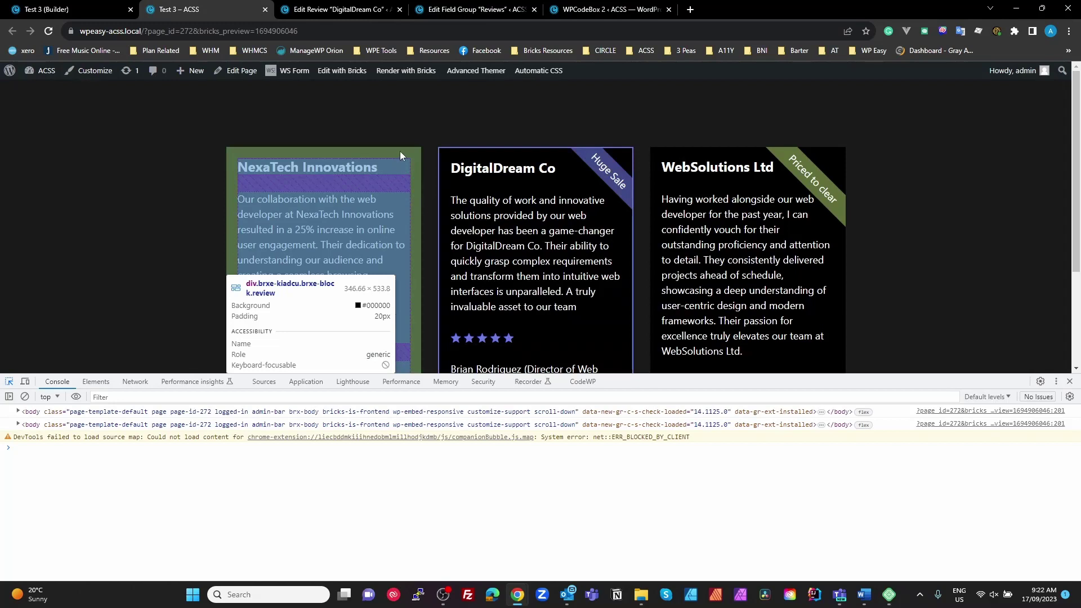
{"action": "left_click", "coordinate": [404, 150]}
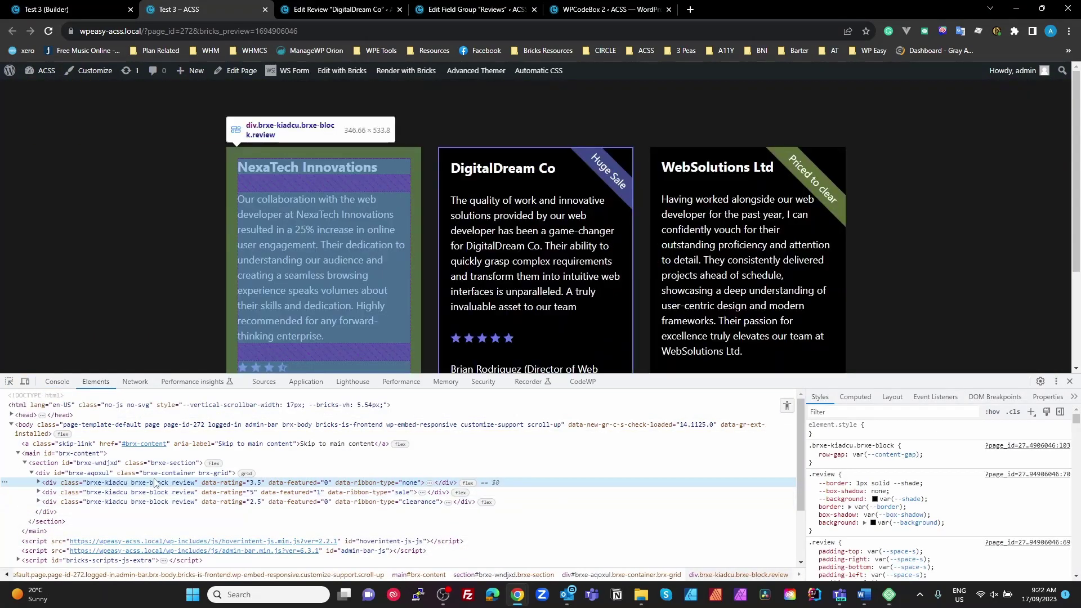
Expand and collapse the NexaTech card's div, then select the DigitalDream Co review div
{"action": "double_click", "coordinate": [186, 483]}
{"action": "double_click", "coordinate": [141, 482]}
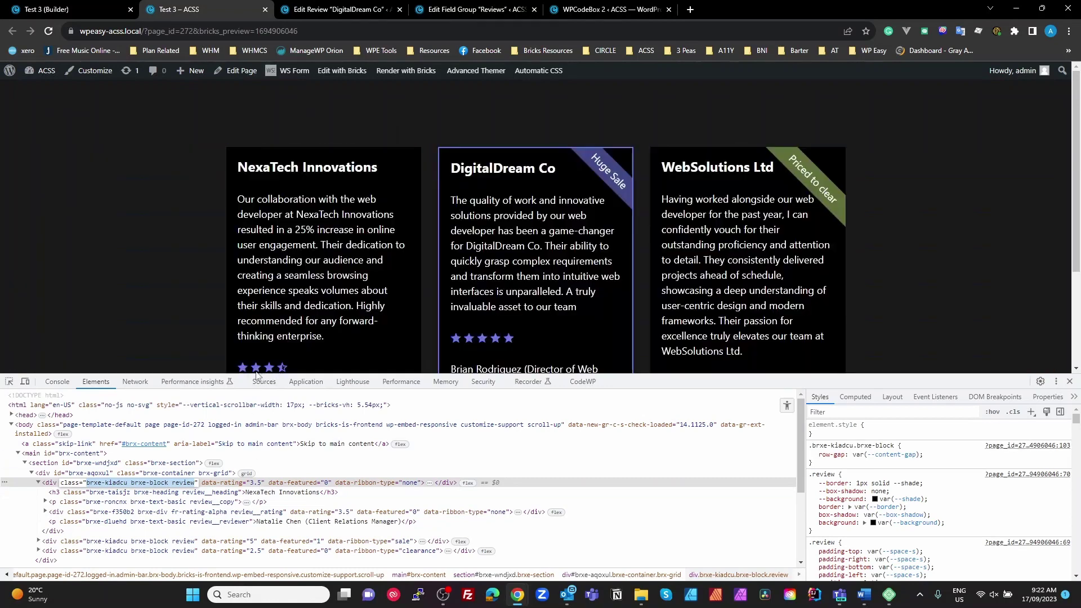
{"action": "scroll", "coordinate": [283, 363], "scroll_direction": "down", "scroll_amount": 1}
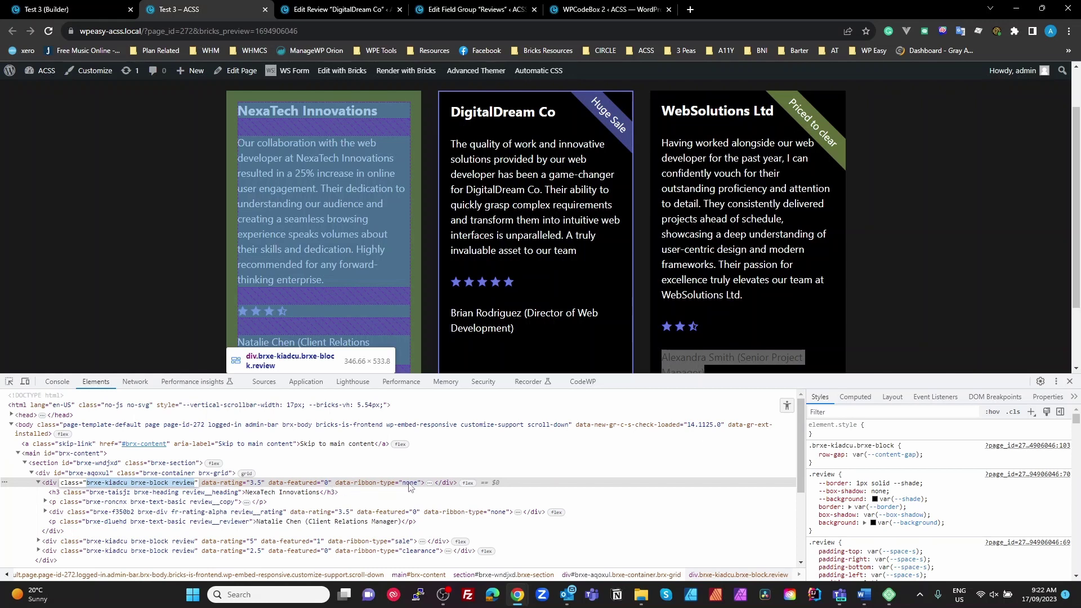
{"action": "left_click", "coordinate": [39, 482]}
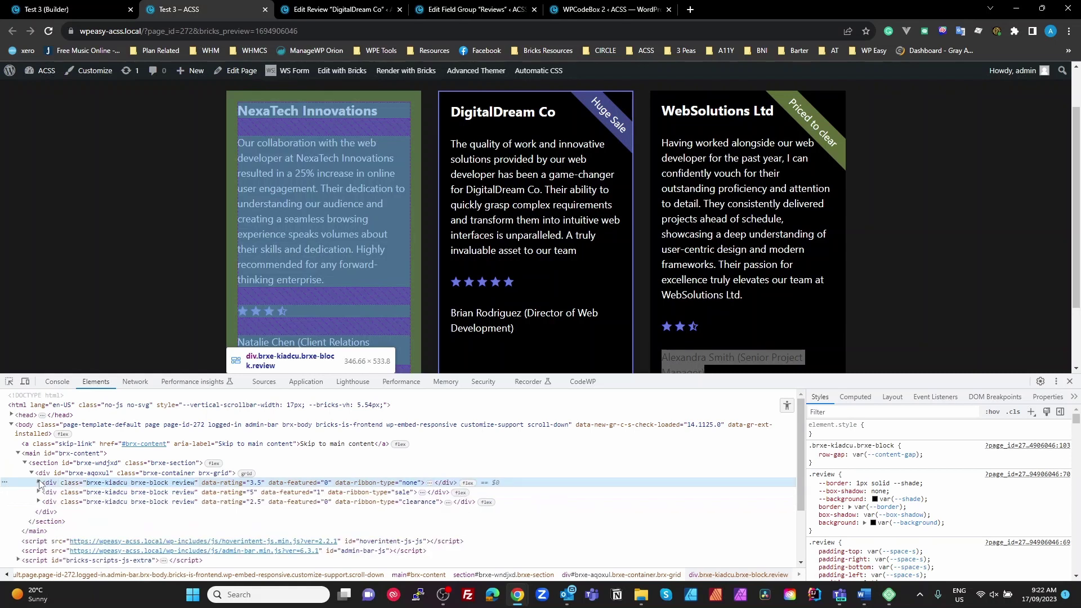
{"action": "left_click", "coordinate": [249, 493]}
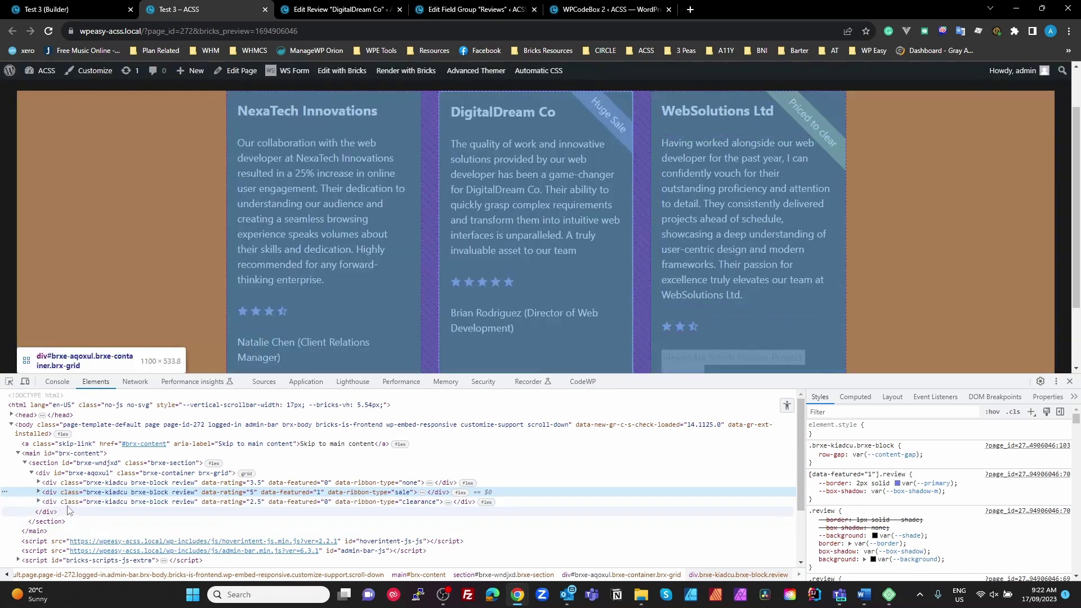
Select the WebSolutions Ltd review div (rating 2.5, clearance ribbon) and shrink the DevTools panel
{"action": "left_click", "coordinate": [76, 503]}
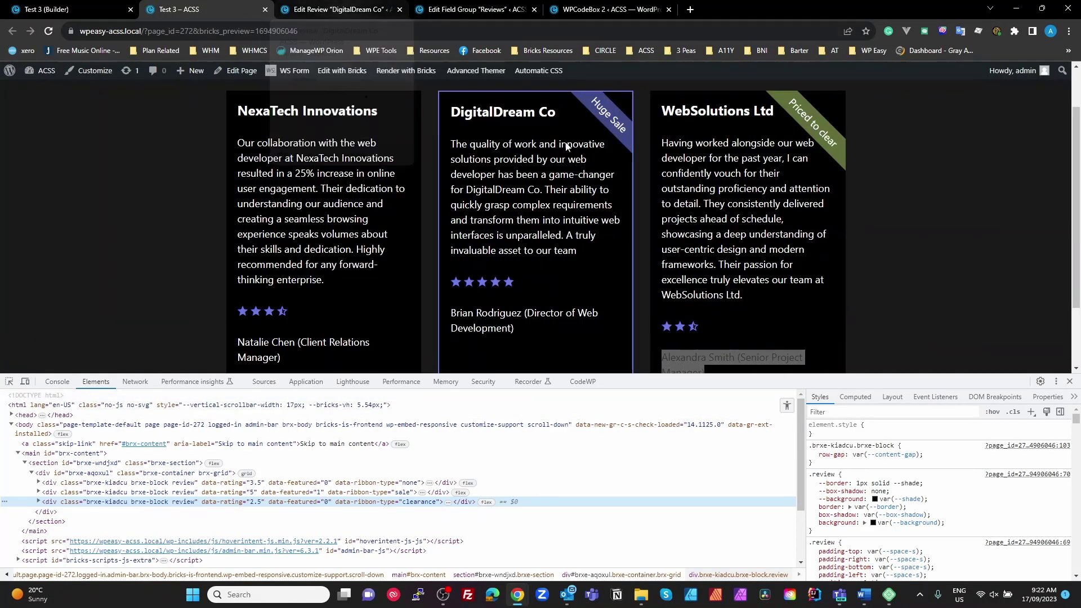
{"action": "left_click_drag", "start_coordinate": [1073, 374], "coordinate": [1073, 428]}
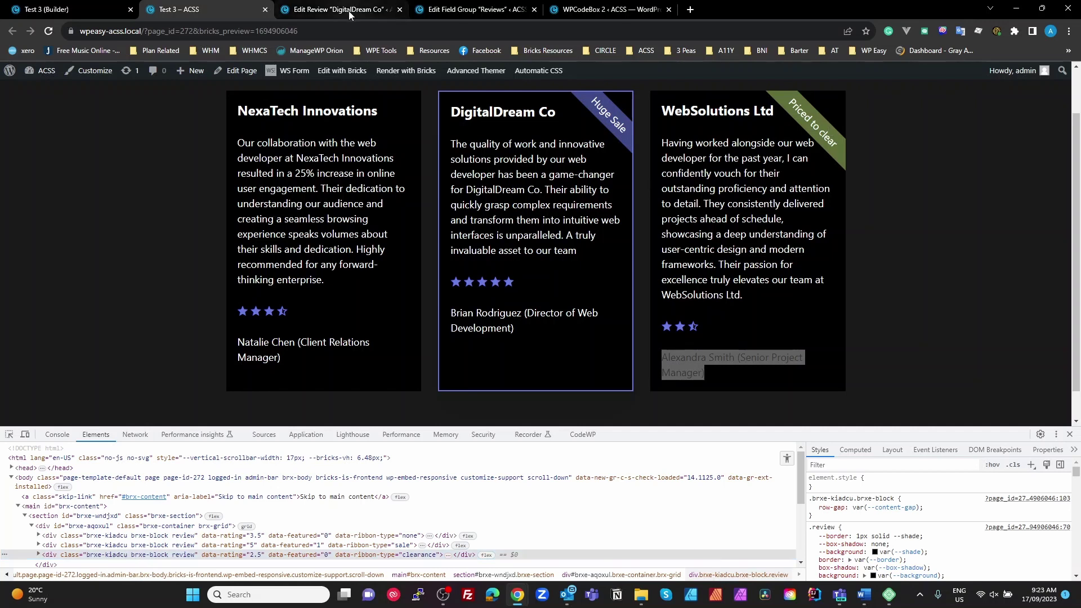
{"action": "left_click", "coordinate": [327, 9]}
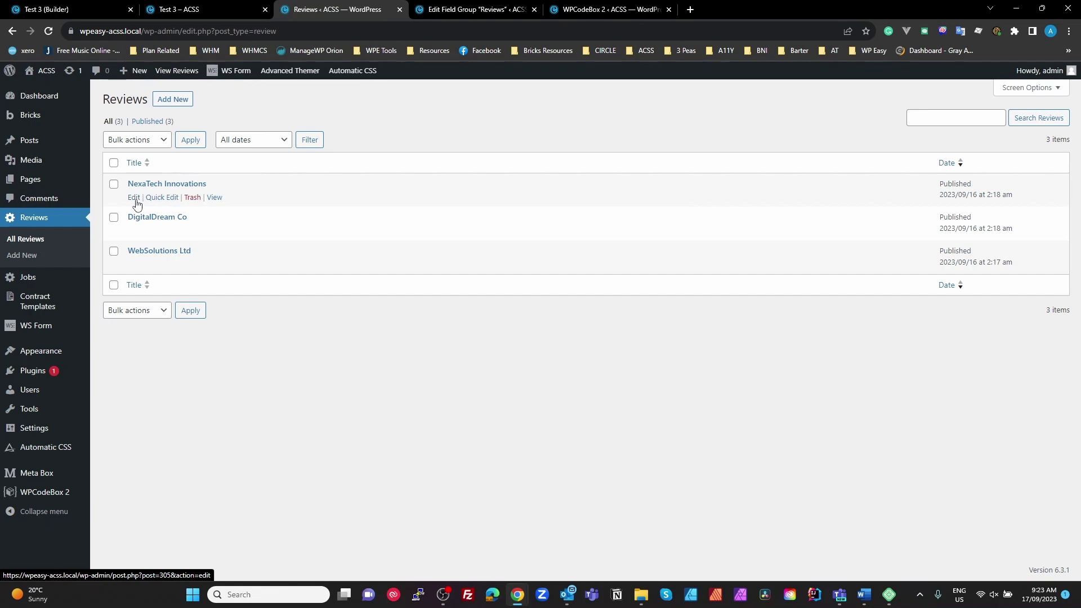
Make NexaTech featured, rated 4, with a Clearance ribbon labelled 'Test Clearance'; update and reload
{"action": "left_click", "coordinate": [134, 198]}
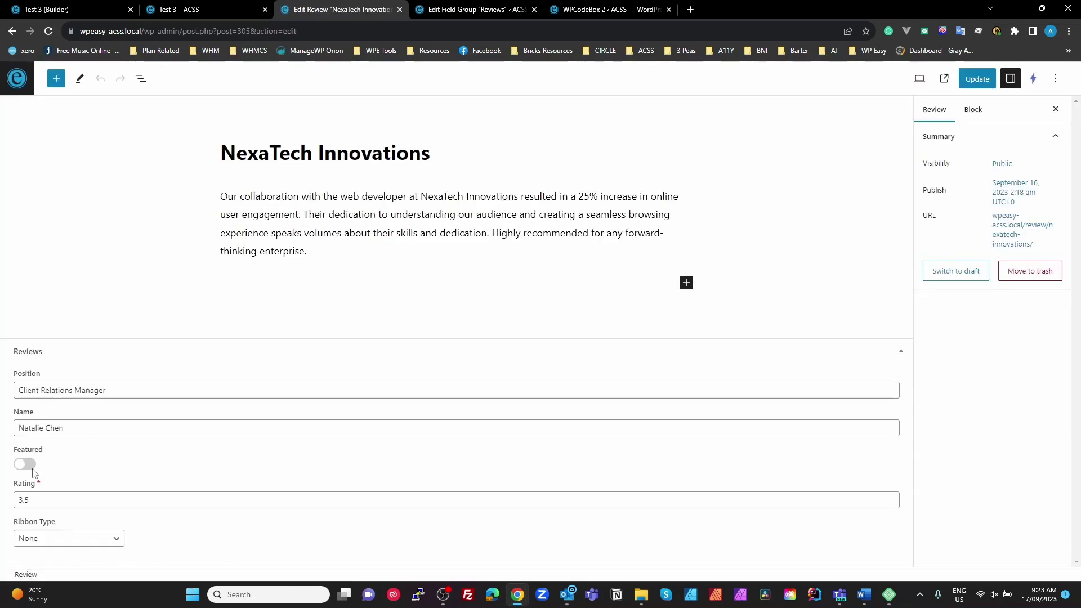
{"action": "left_click", "coordinate": [24, 469]}
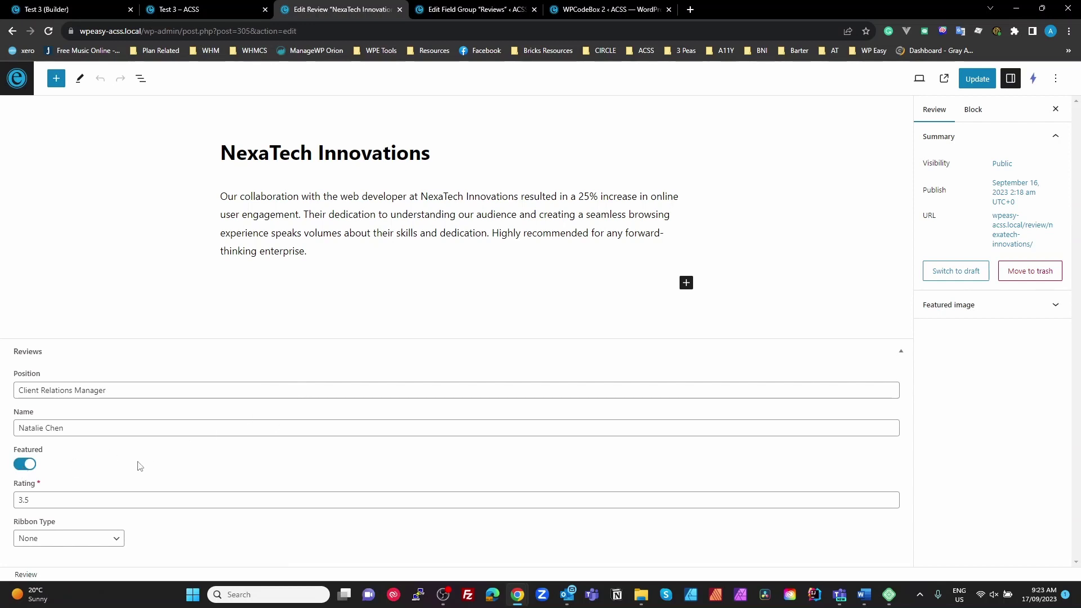
{"action": "left_click", "coordinate": [890, 497]}
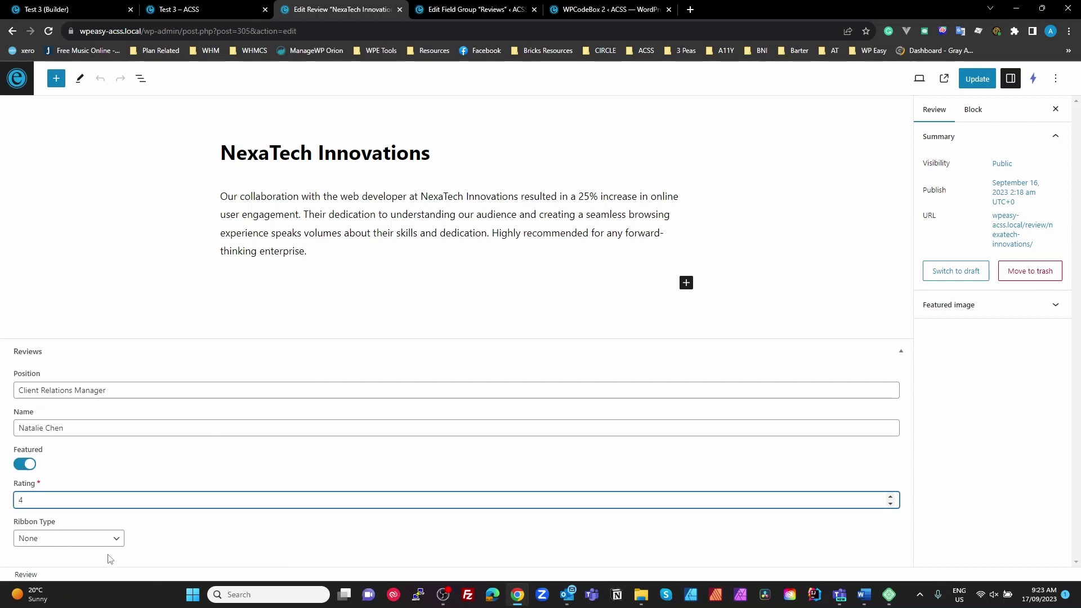
{"action": "left_click", "coordinate": [97, 539]}
{"action": "left_click", "coordinate": [50, 524]}
{"action": "left_click", "coordinate": [181, 536]}
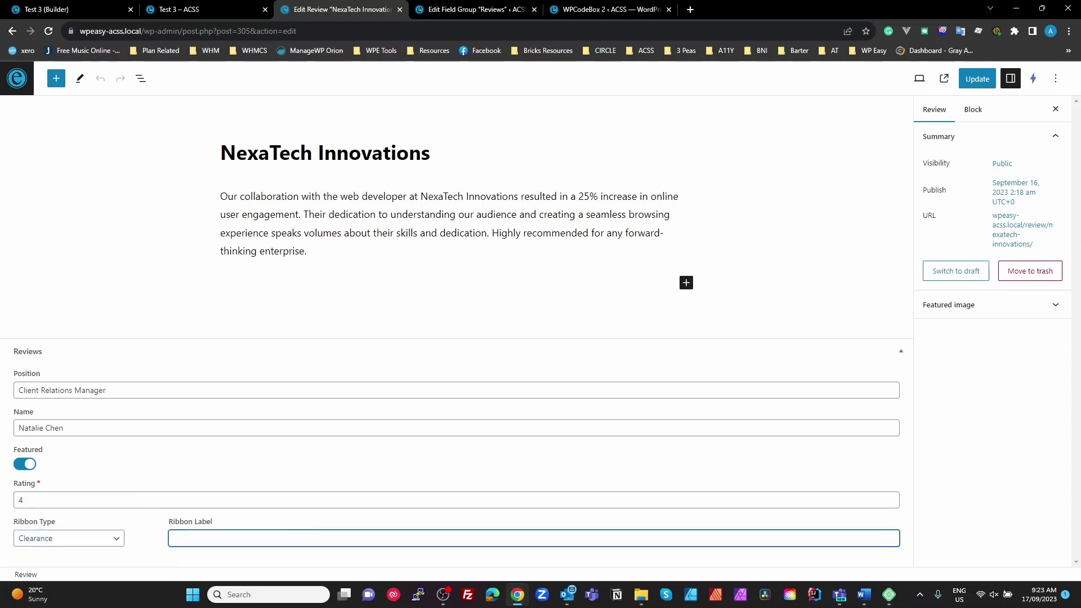
{"action": "type", "text": "Test Clearance"}
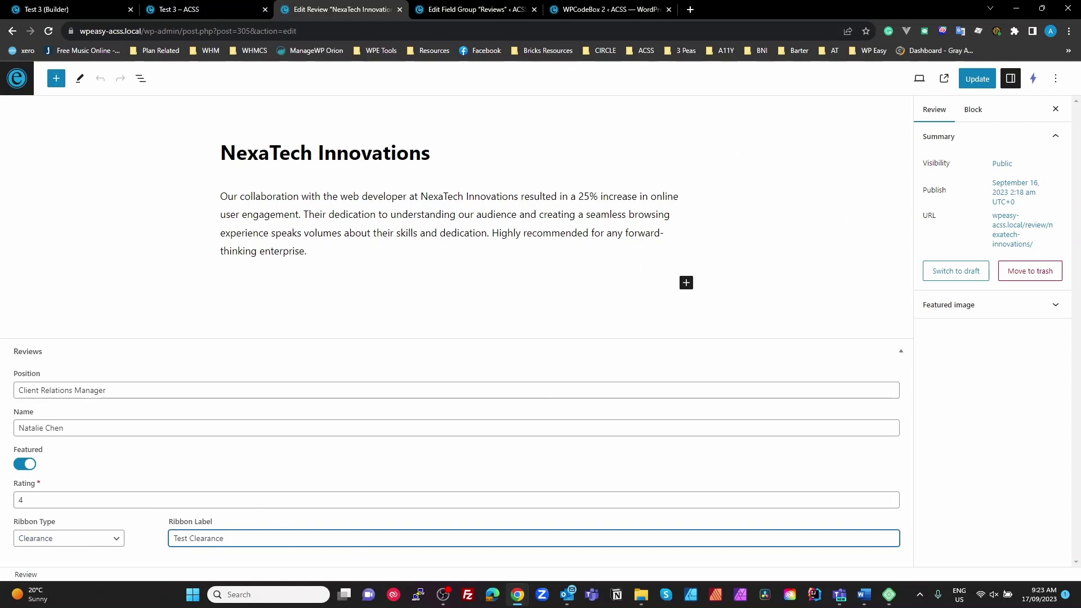
{"action": "left_click", "coordinate": [978, 79]}
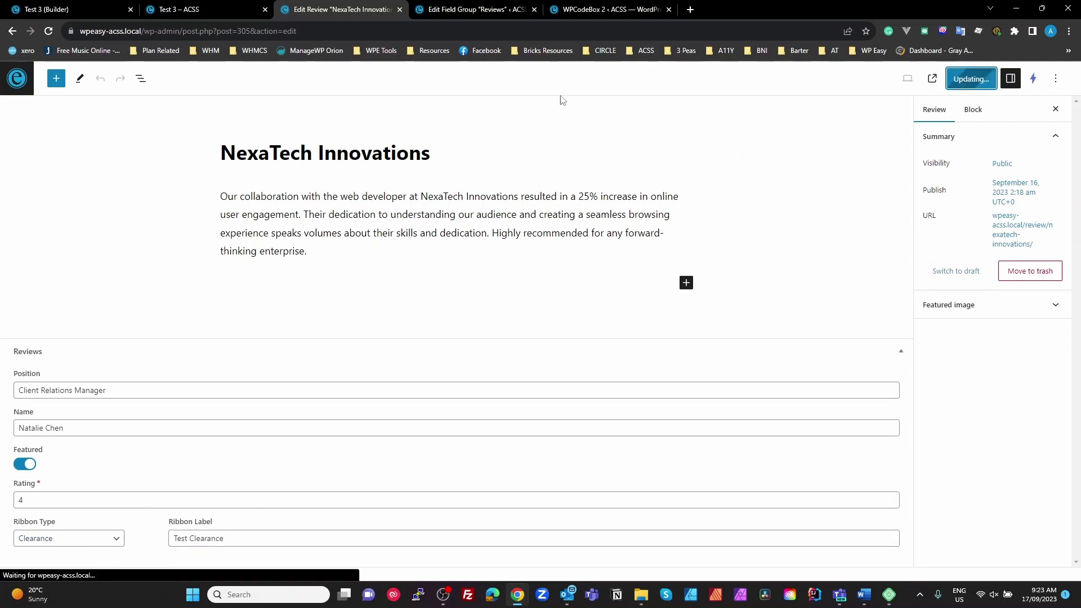
{"action": "left_click", "coordinate": [180, 9]}
{"action": "left_click", "coordinate": [48, 31]}
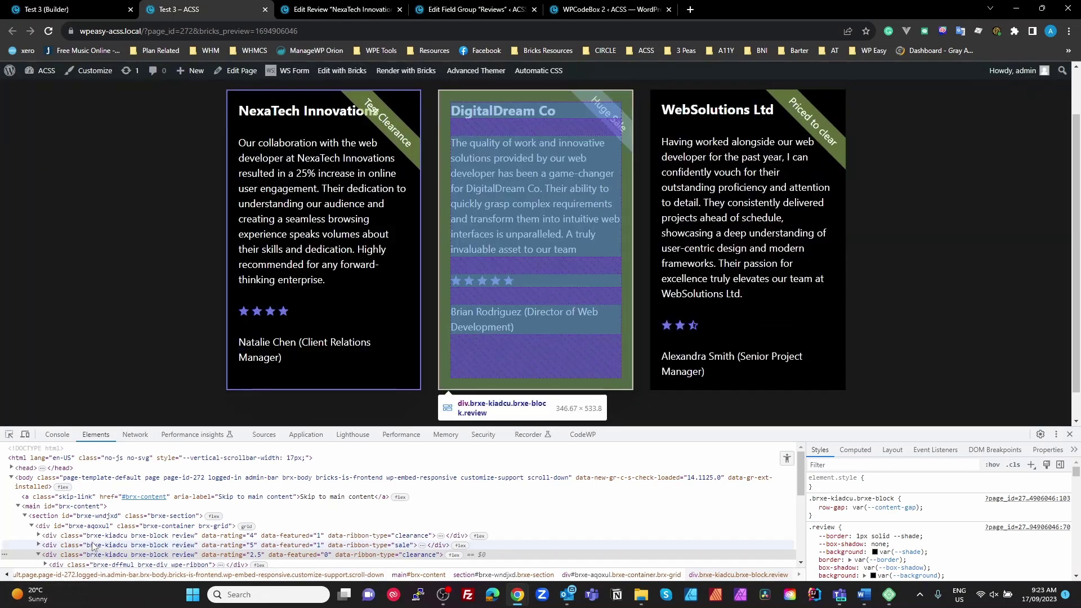
Select the NexaTech review div showing data-rating 4, data-featured 1 and data-ribbon-type clearance
{"action": "left_click", "coordinate": [95, 537]}
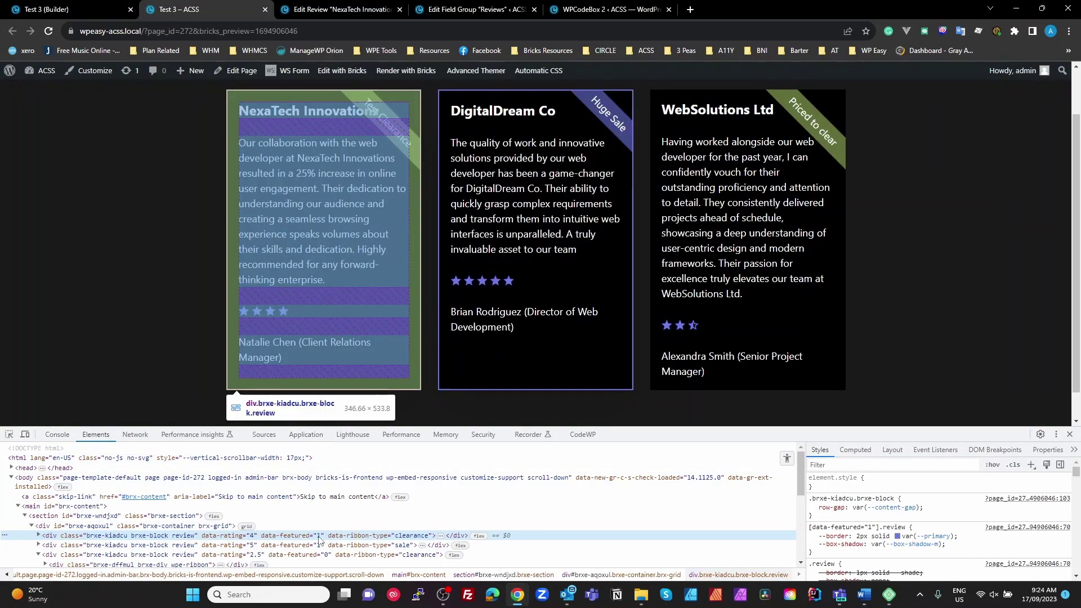
{"action": "left_click", "coordinate": [45, 9]}
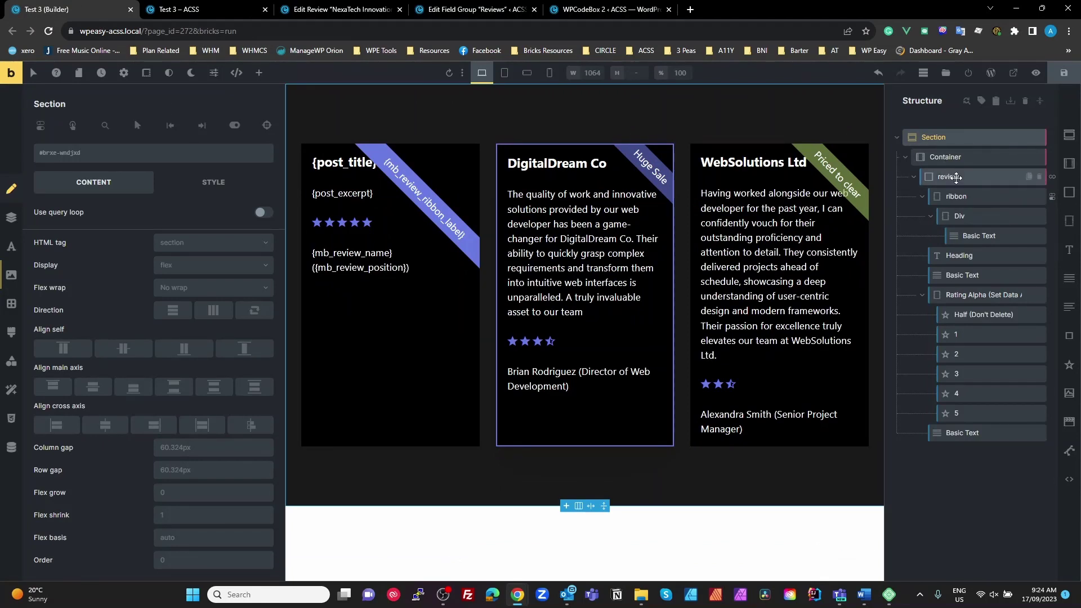
Select the review card element and check its query loop over Reviews posts
{"action": "left_click", "coordinate": [996, 176]}
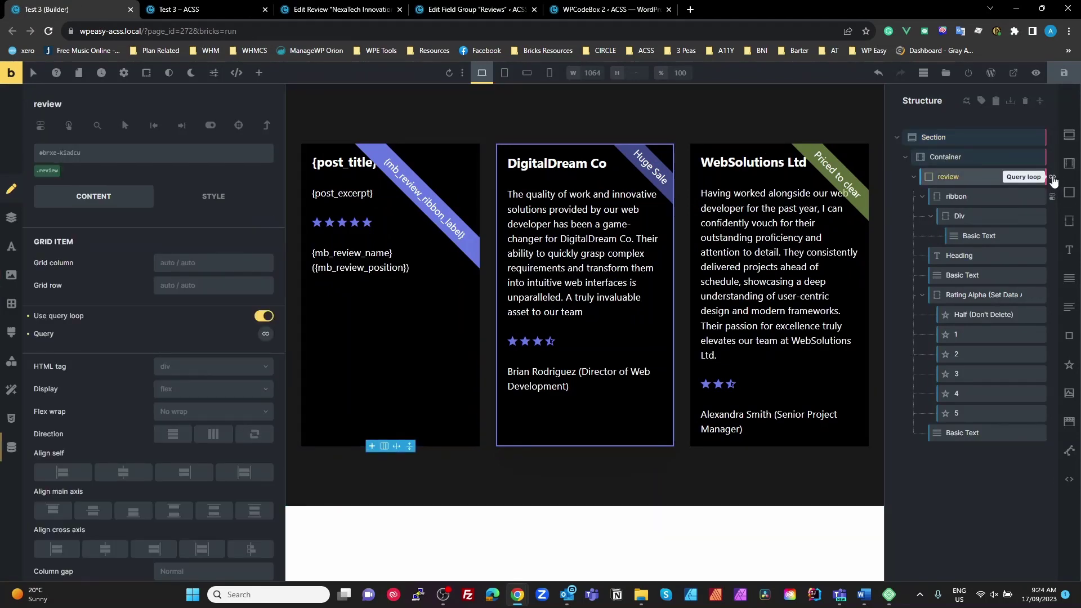
{"action": "left_click", "coordinate": [266, 339]}
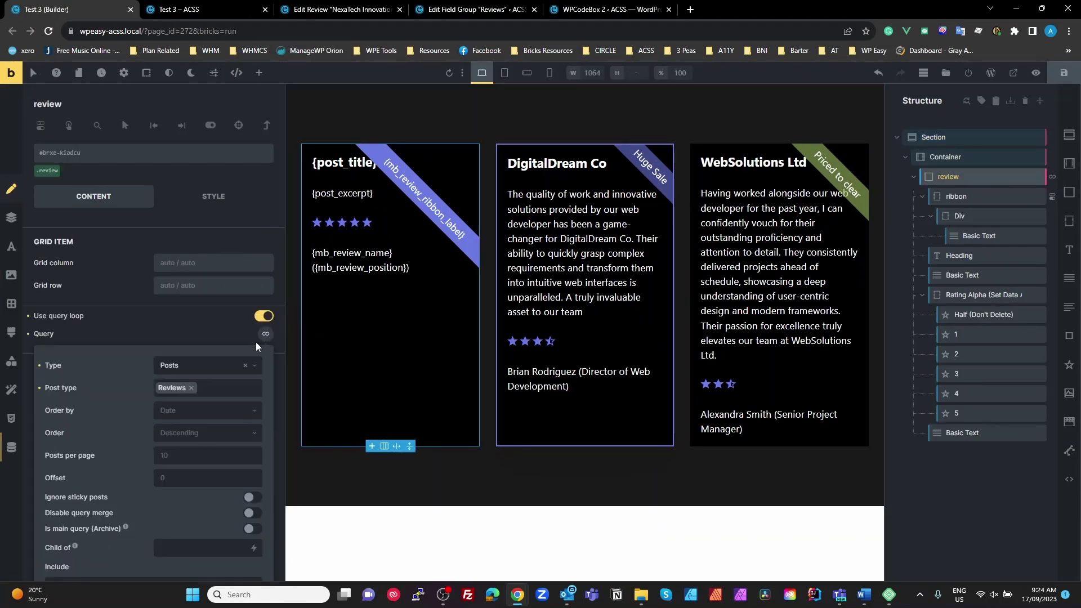
{"action": "left_click", "coordinate": [198, 337]}
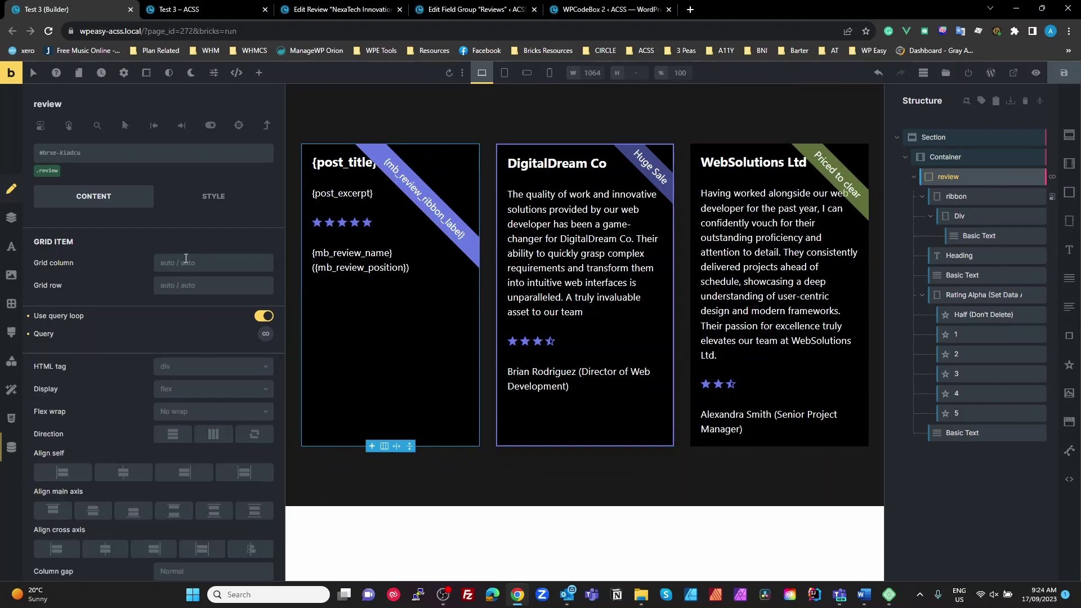
{"action": "left_click", "coordinate": [212, 195]}
Examine the review element's {echo:mb_data_atts} custom attribute under Style > Attributes
{"action": "left_click", "coordinate": [140, 459]}
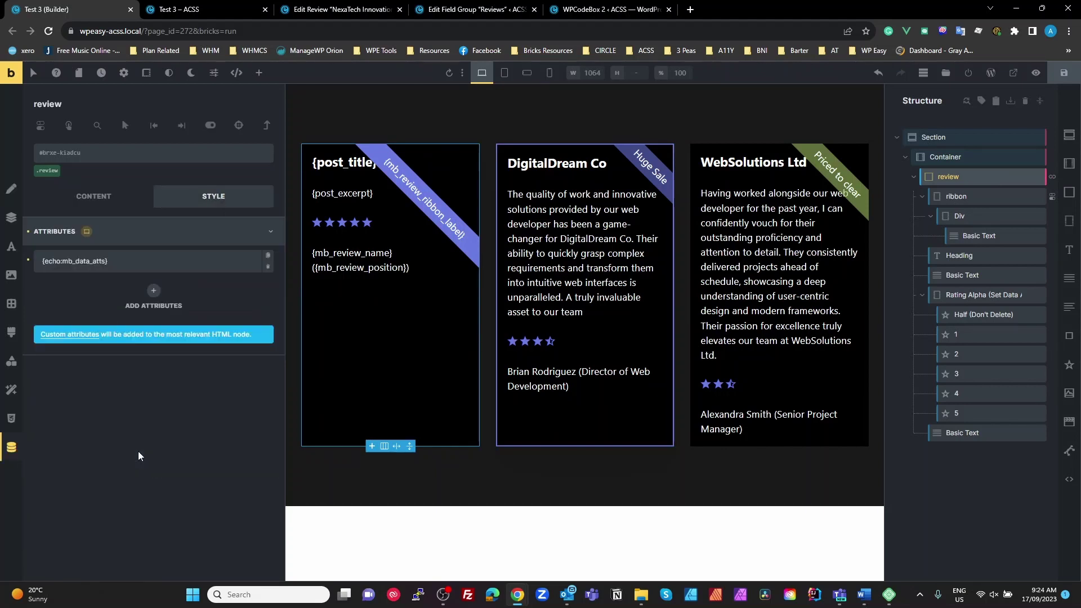
{"action": "left_click", "coordinate": [127, 261]}
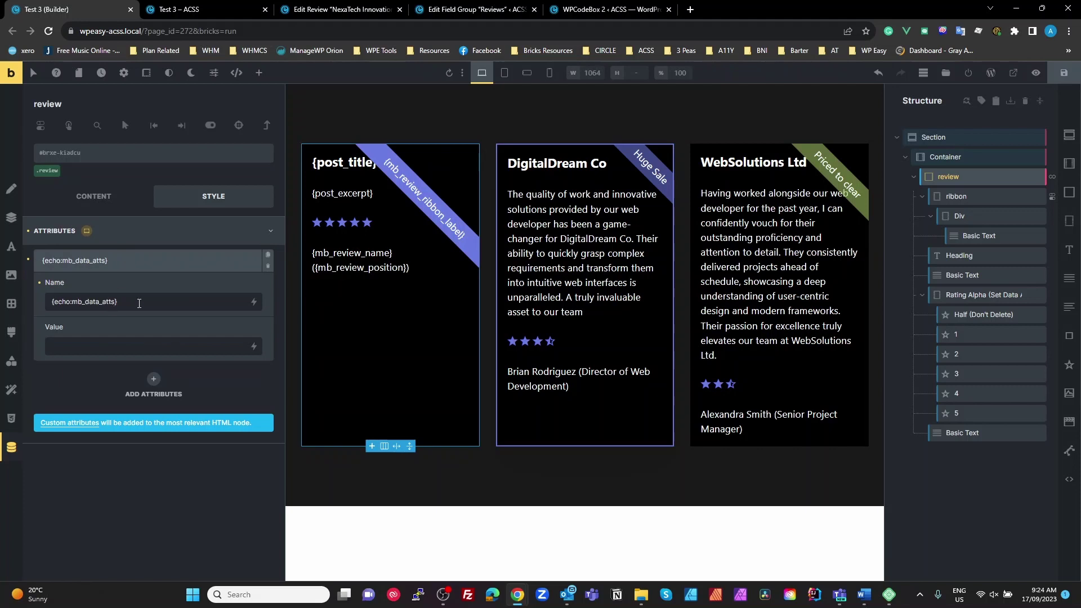
{"action": "left_click_drag", "start_coordinate": [118, 302], "coordinate": [11, 330]}
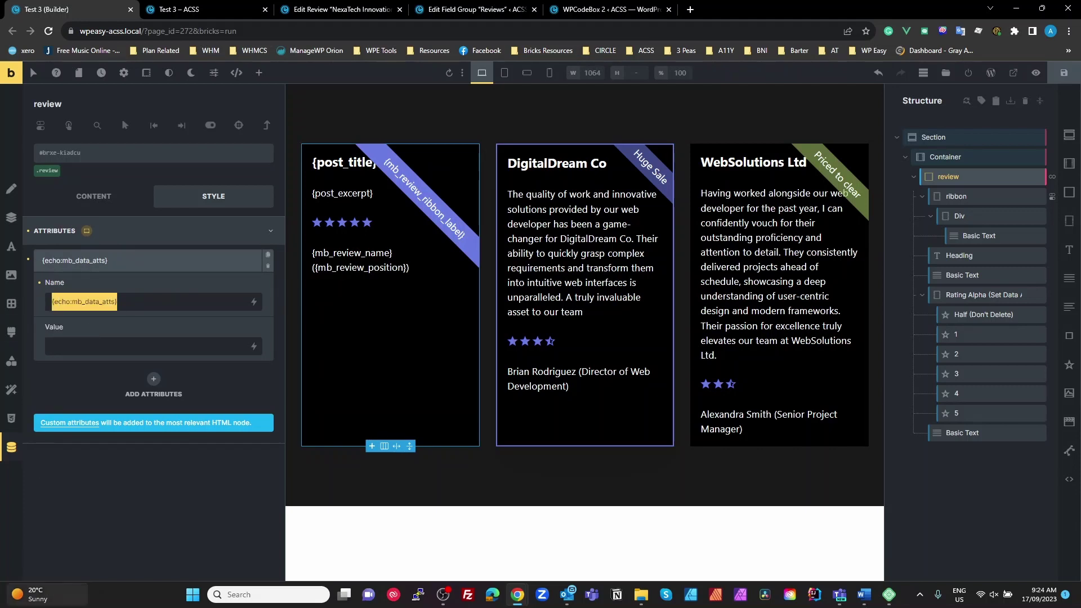
{"action": "mouse_move", "coordinate": [23, 594]}
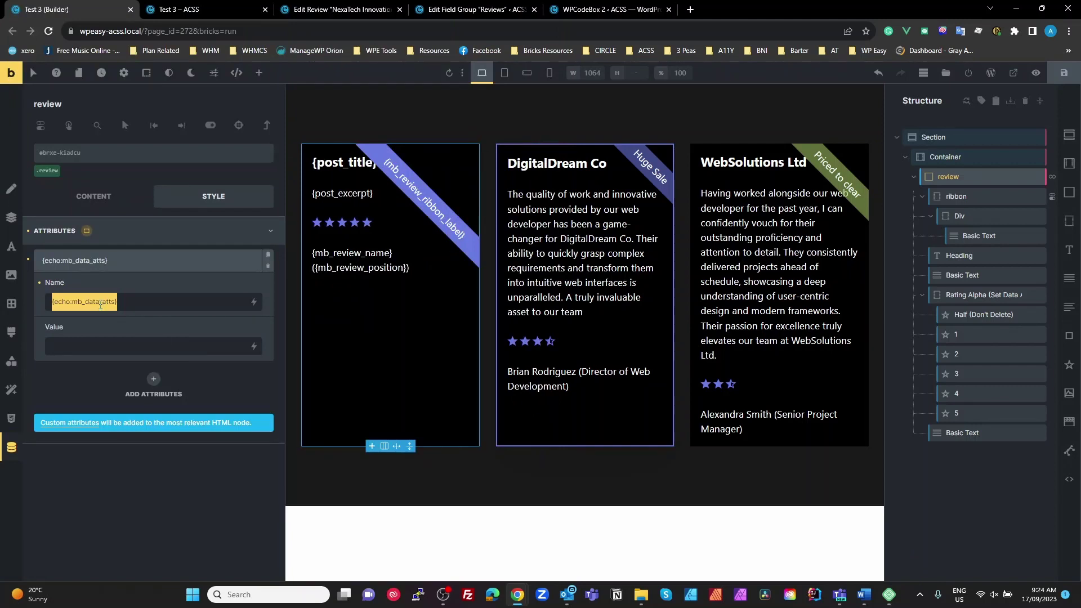
{"action": "double_click", "coordinate": [100, 305]}
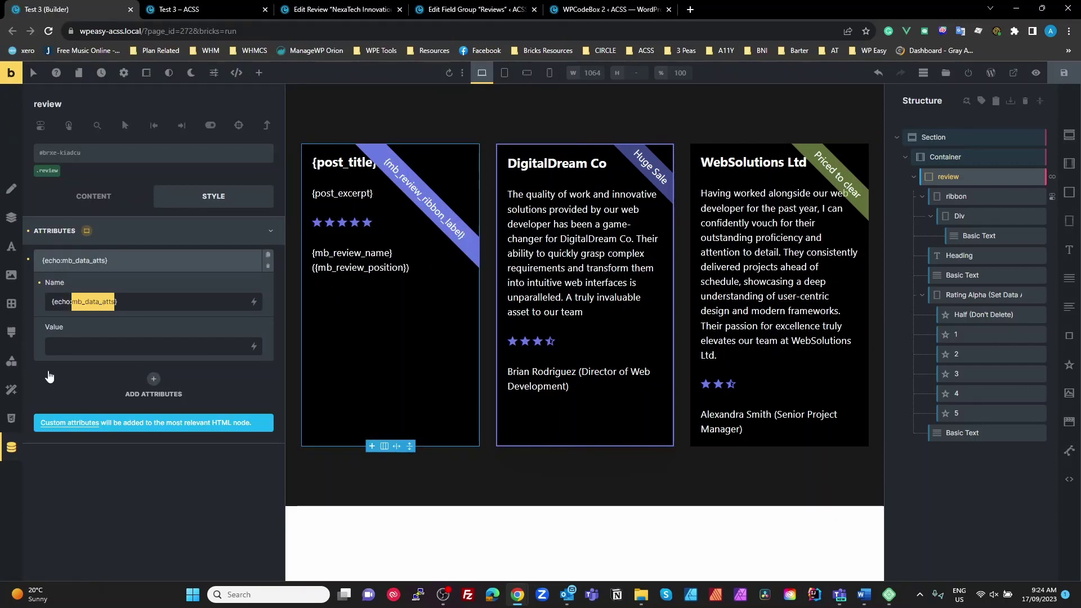
{"action": "left_click", "coordinate": [63, 301]}
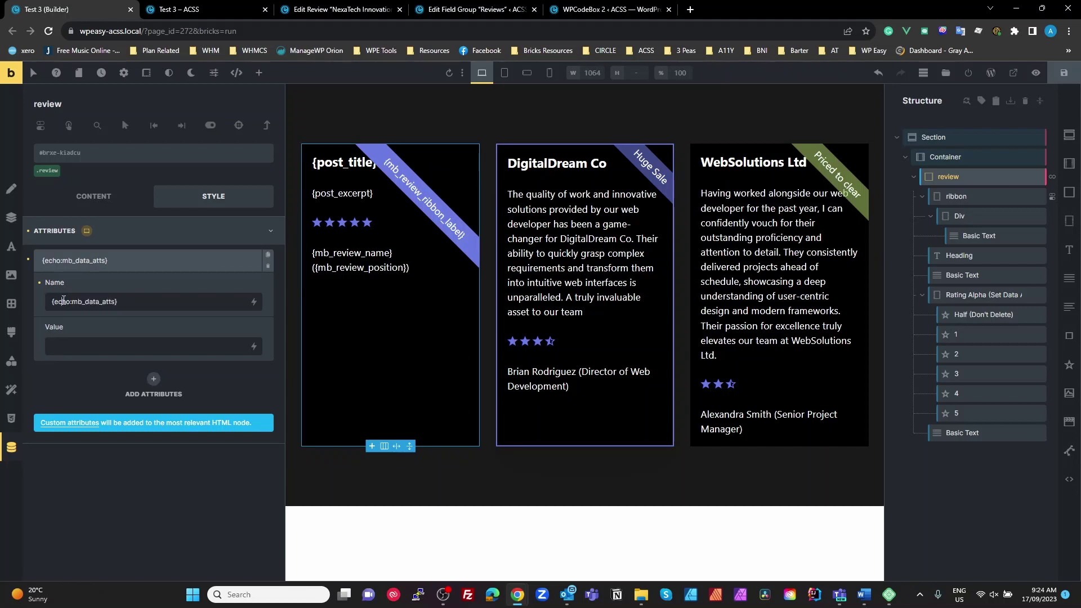
{"action": "left_click_drag", "start_coordinate": [79, 303], "coordinate": [83, 303]}
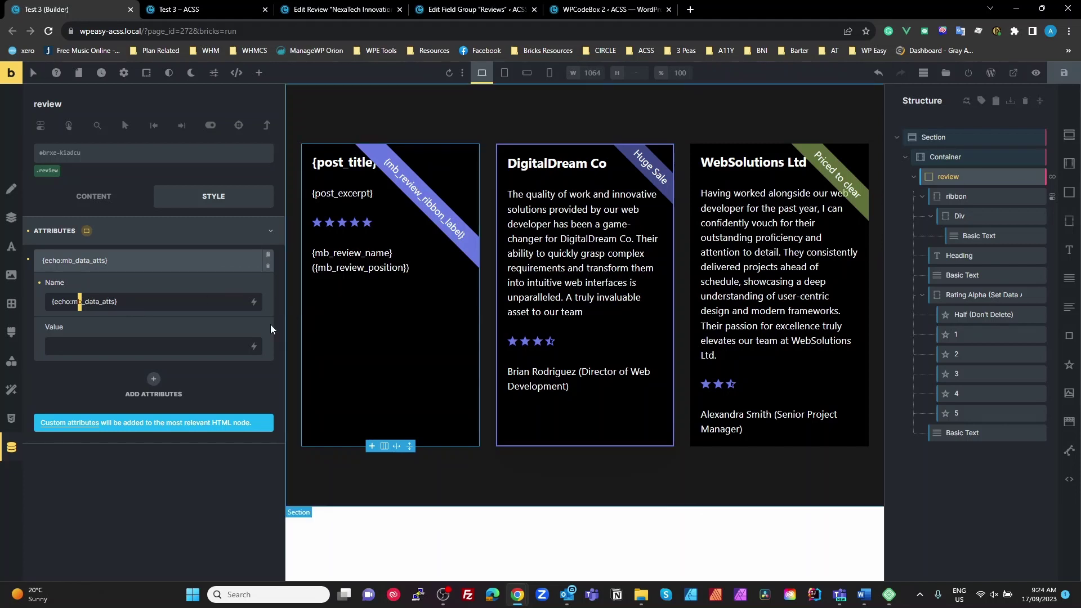
{"action": "left_click", "coordinate": [200, 9]}
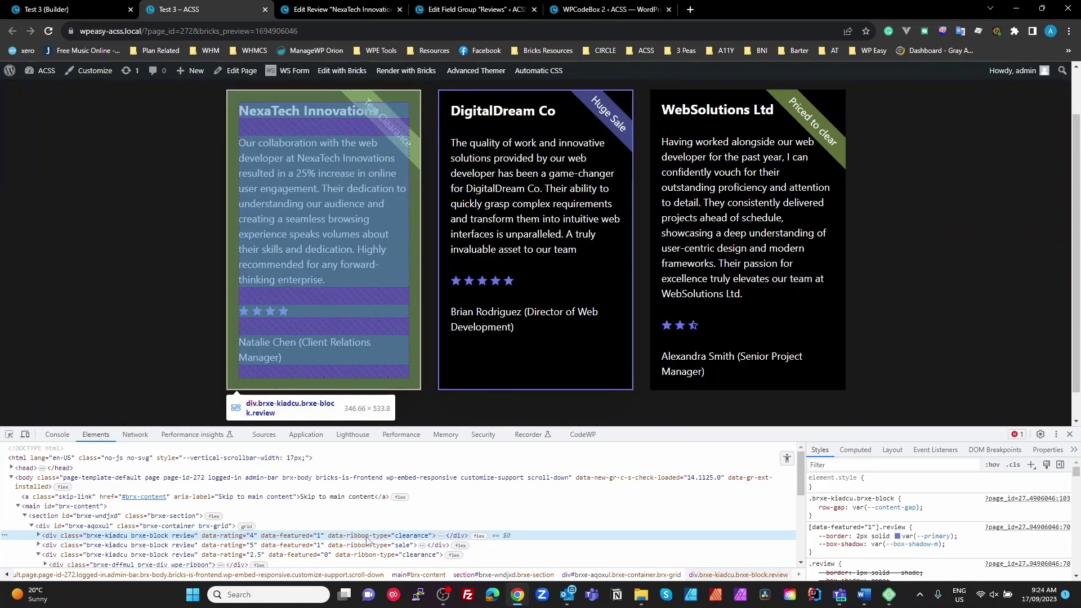
Highlight mb_data_atts in the builder's attribute name, then bring up the Meta Box Reviews field group
{"action": "left_click", "coordinate": [85, 9]}
{"action": "double_click", "coordinate": [98, 301]}
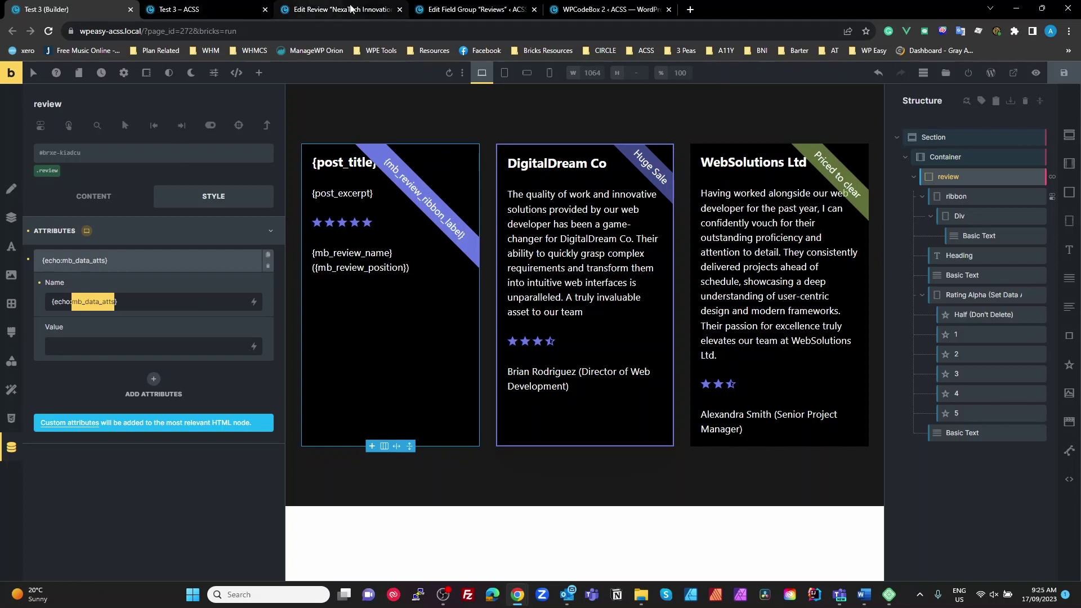
{"action": "left_click", "coordinate": [452, 11]}
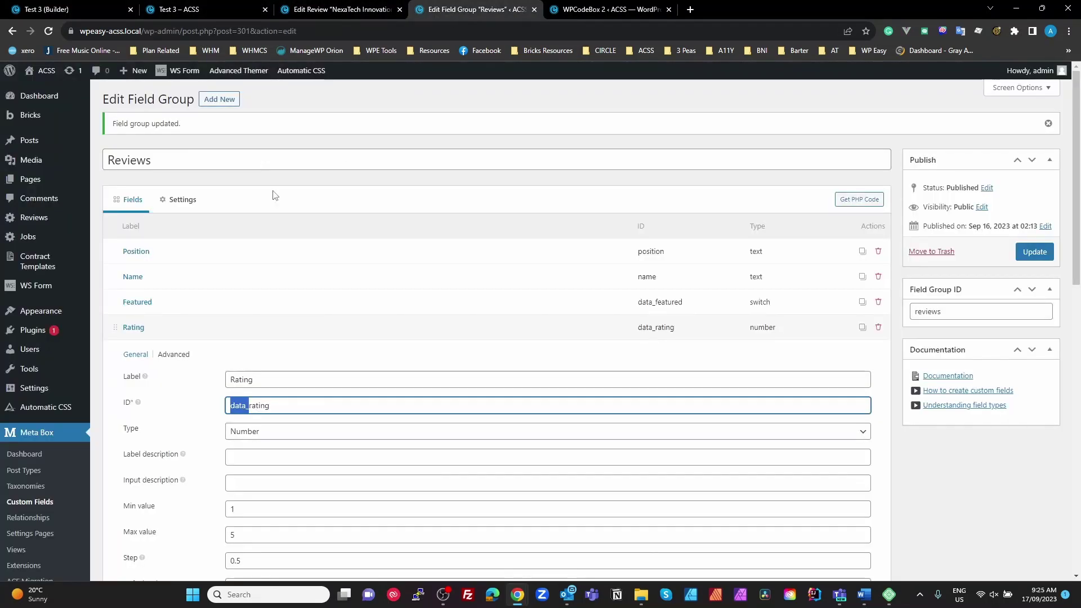
Collapse the Rating field's settings and expand the Featured field
{"action": "left_click", "coordinate": [292, 339]}
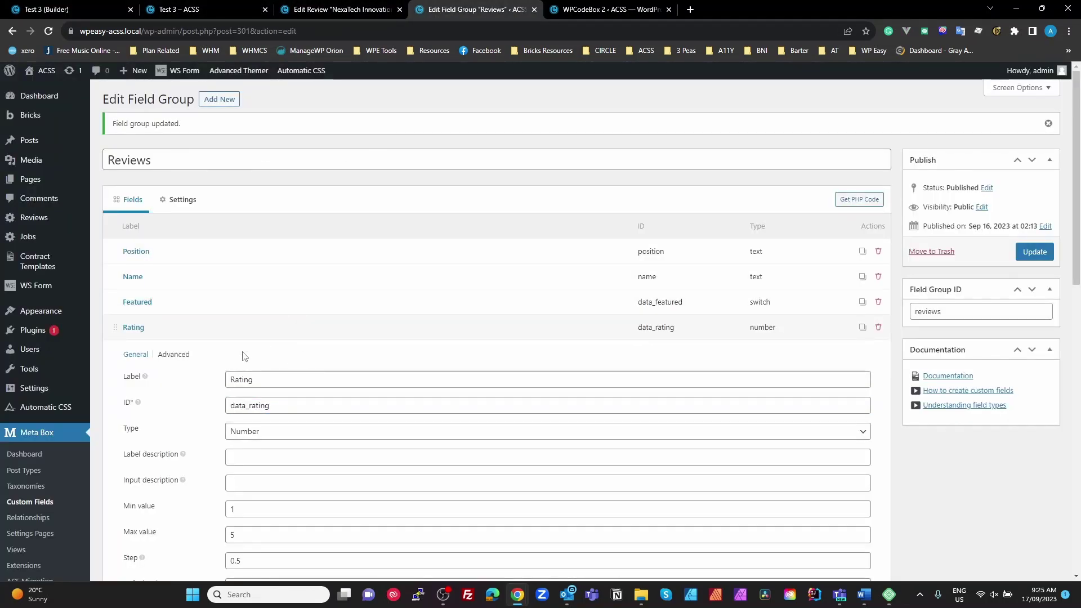
{"action": "left_click", "coordinate": [415, 331]}
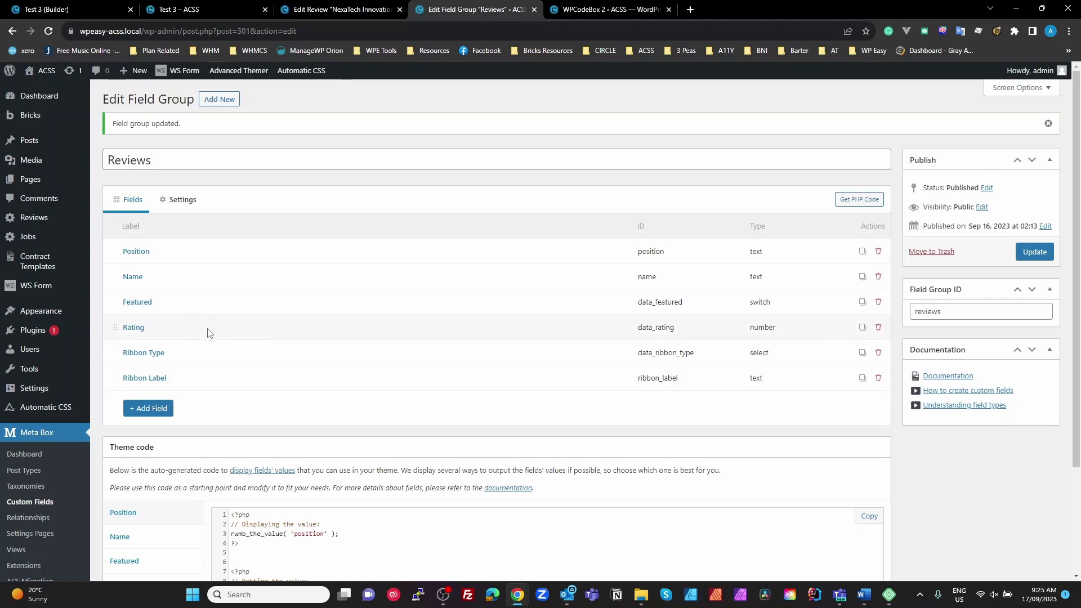
{"action": "left_click", "coordinate": [240, 308]}
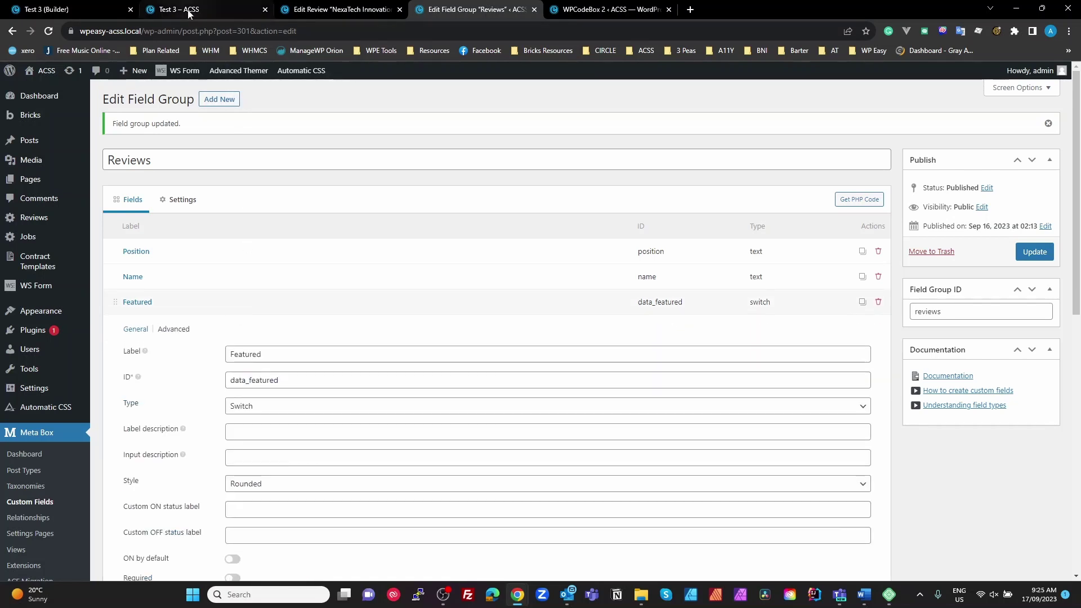
Delete and retype the data_ prefix so the Featured field ID reads data_featured
{"action": "left_click_drag", "start_coordinate": [247, 382], "coordinate": [209, 386]}
{"action": "left_click", "coordinate": [305, 382]}
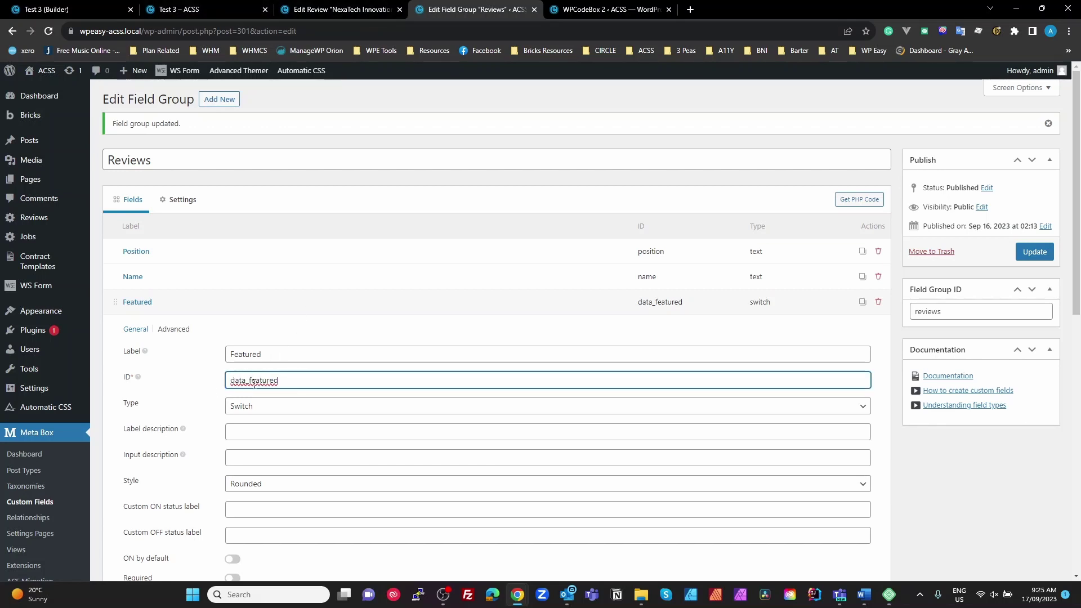
{"action": "left_click", "coordinate": [278, 356]}
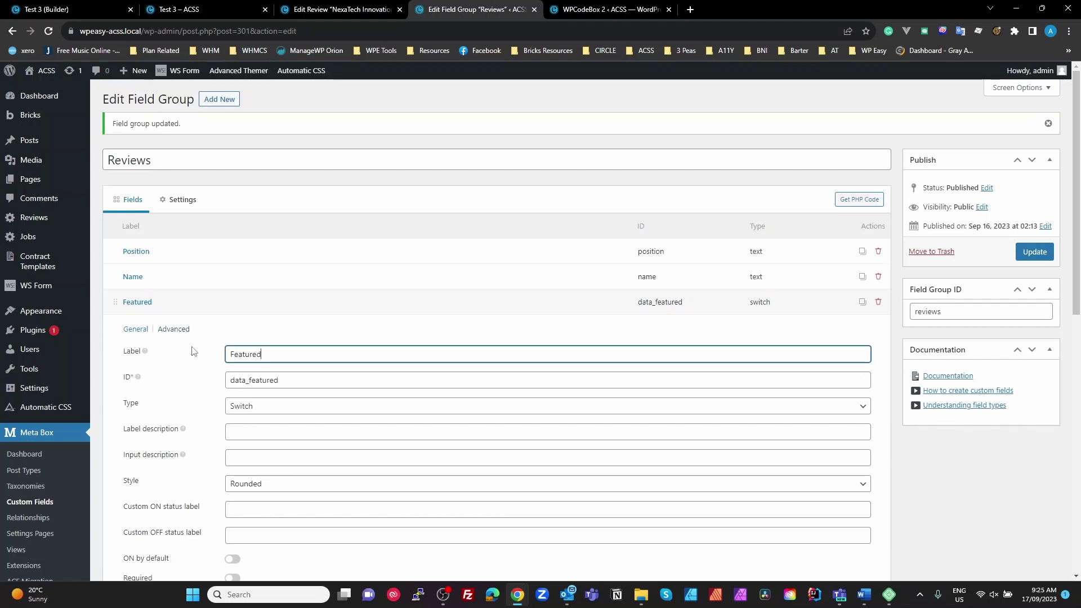
{"action": "double_click", "coordinate": [248, 359]}
{"action": "left_click_drag", "start_coordinate": [252, 388], "coordinate": [174, 386]}
{"action": "key", "text": "BackSpace"}
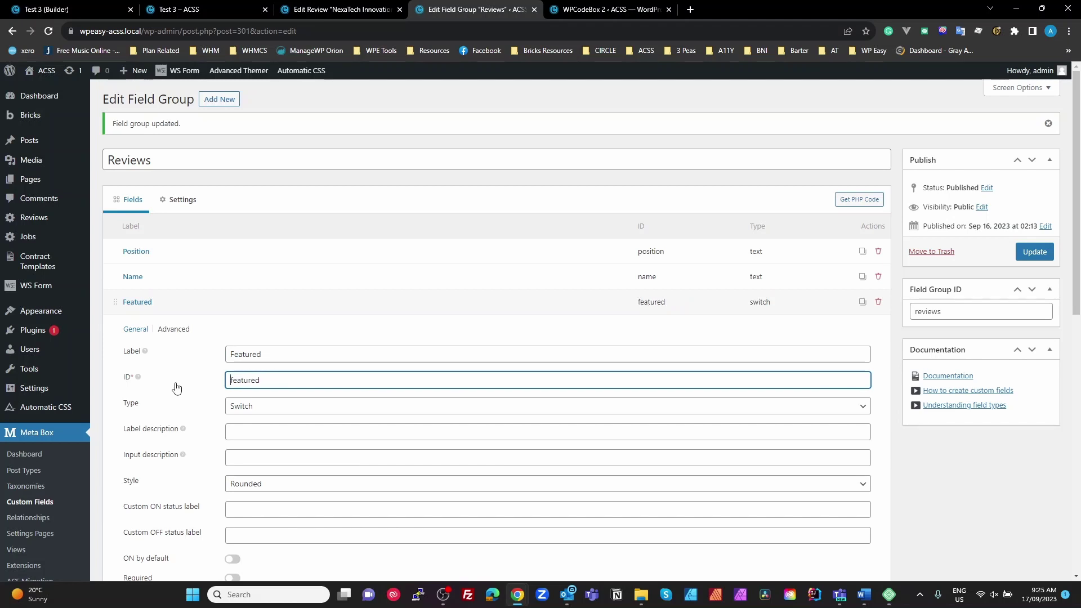
{"action": "type", "text": "data_"}
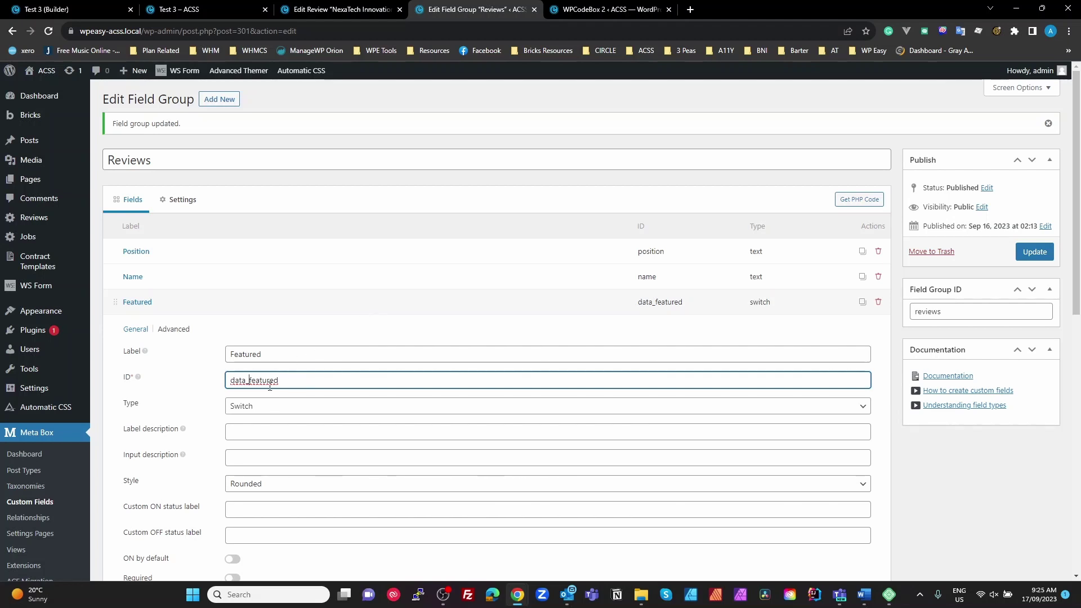
{"action": "left_click", "coordinate": [418, 302]}
Check the Rating, Ribbon Type (data_ribbon_type) and Ribbon Label field IDs, then return to the frontend
{"action": "left_click", "coordinate": [364, 332]}
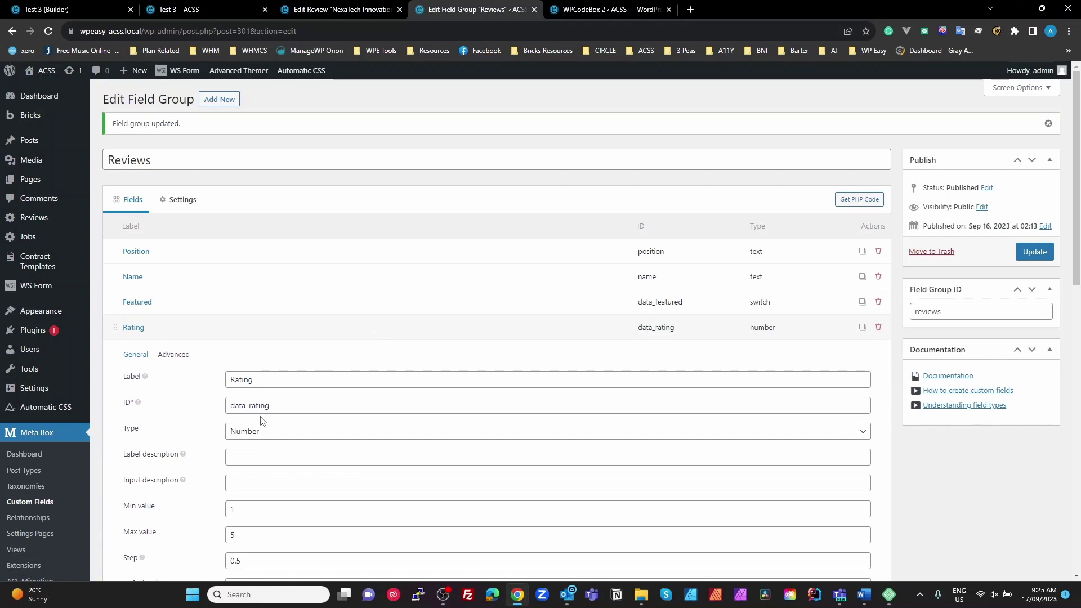
{"action": "left_click", "coordinate": [504, 327]}
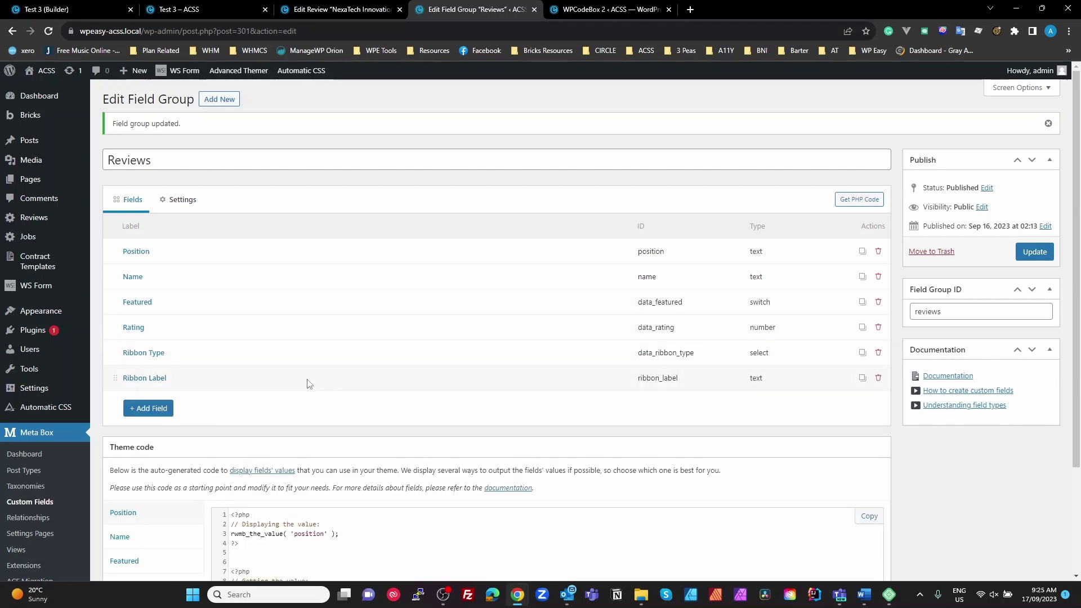
{"action": "left_click", "coordinate": [336, 361]}
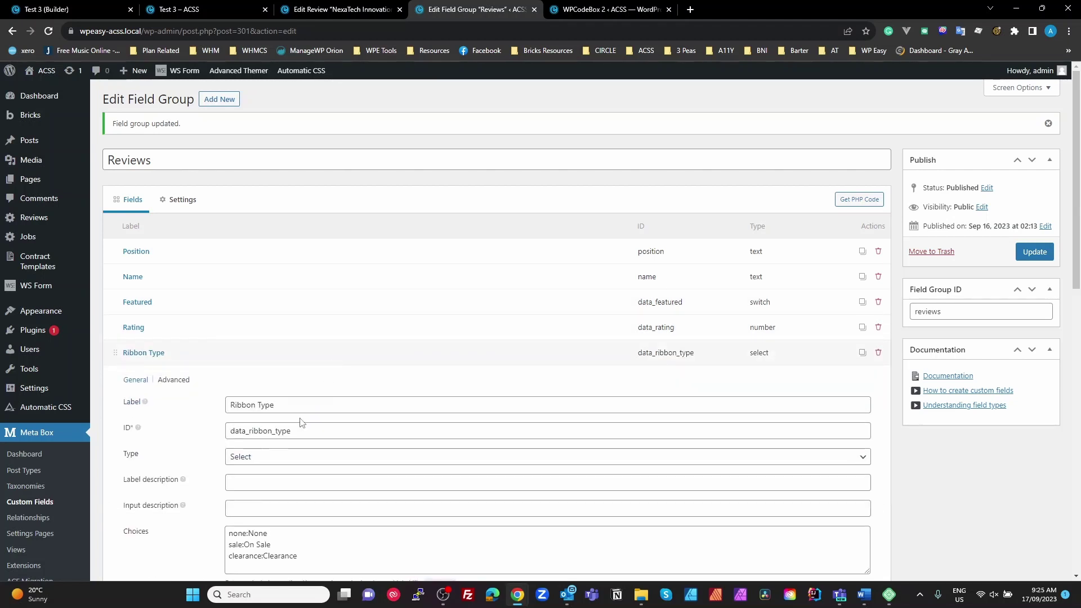
{"action": "double_click", "coordinate": [245, 431]}
{"action": "left_click", "coordinate": [475, 357]}
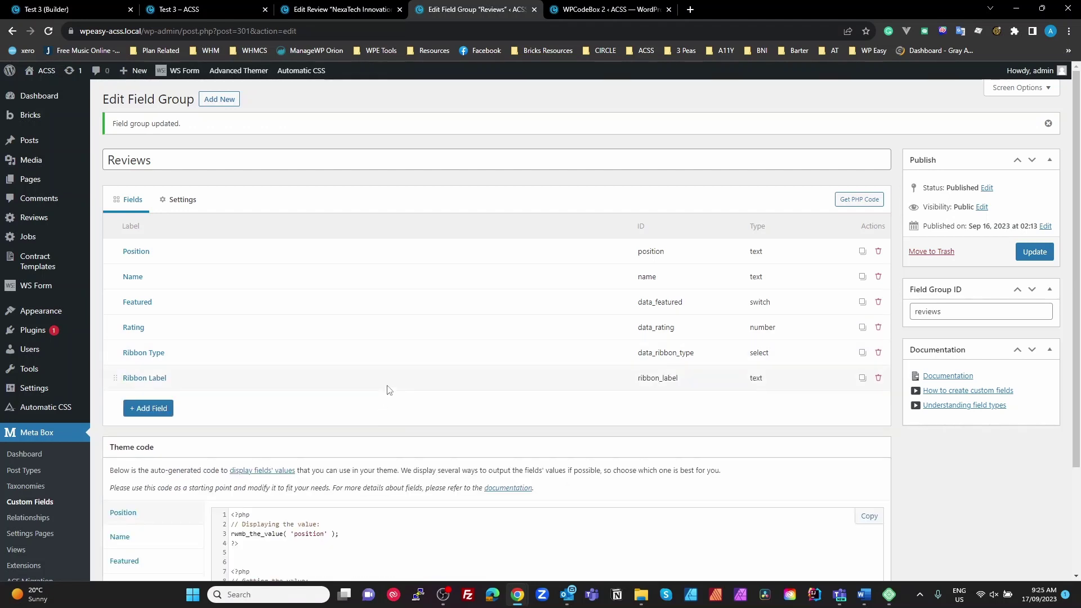
{"action": "left_click", "coordinate": [435, 382]}
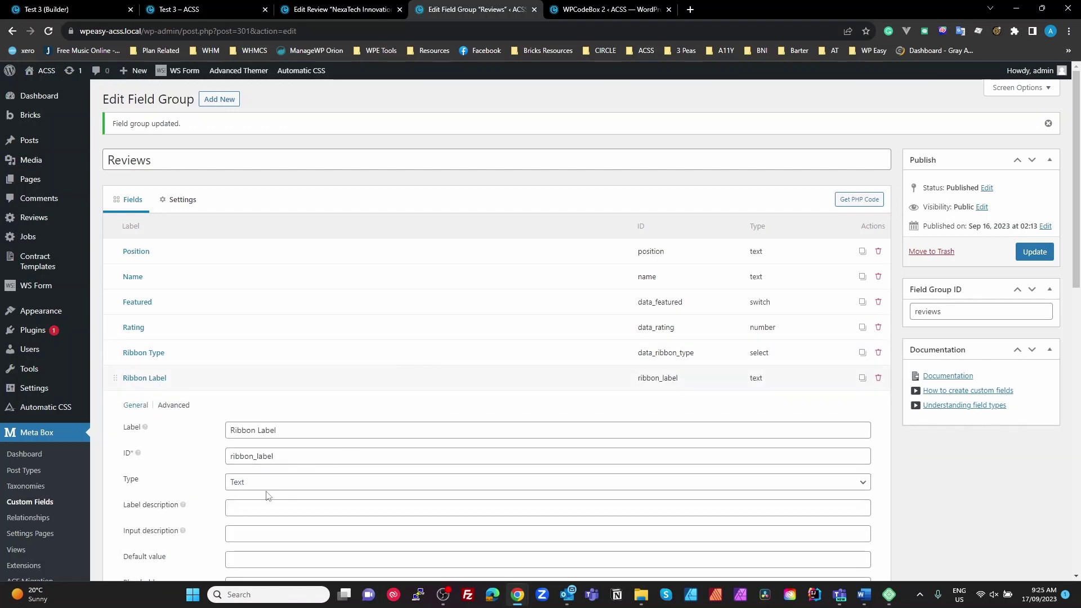
{"action": "left_click", "coordinate": [414, 379]}
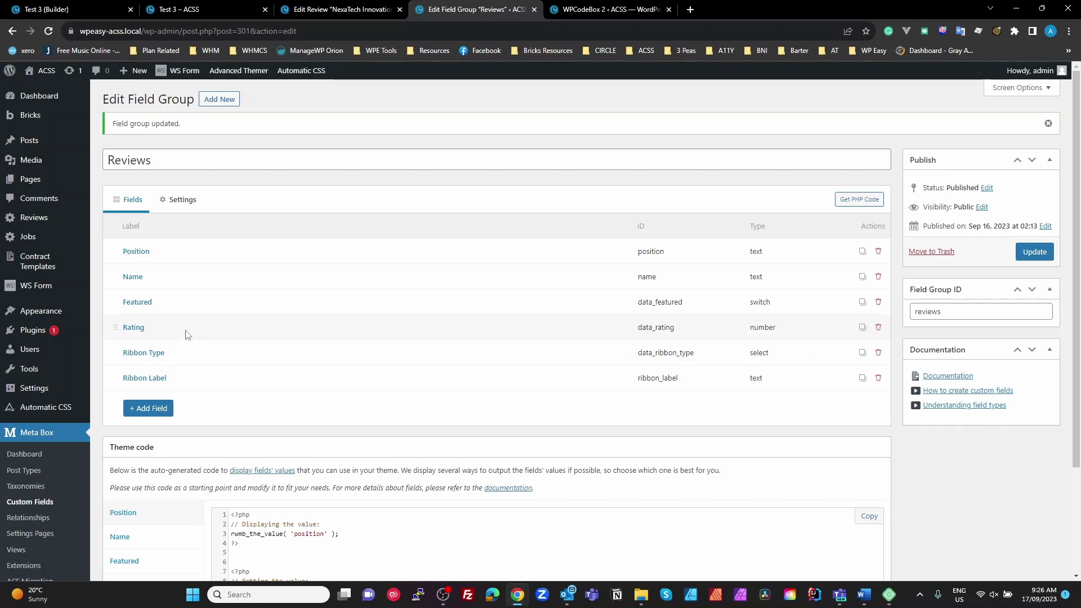
{"action": "left_click", "coordinate": [217, 8]}
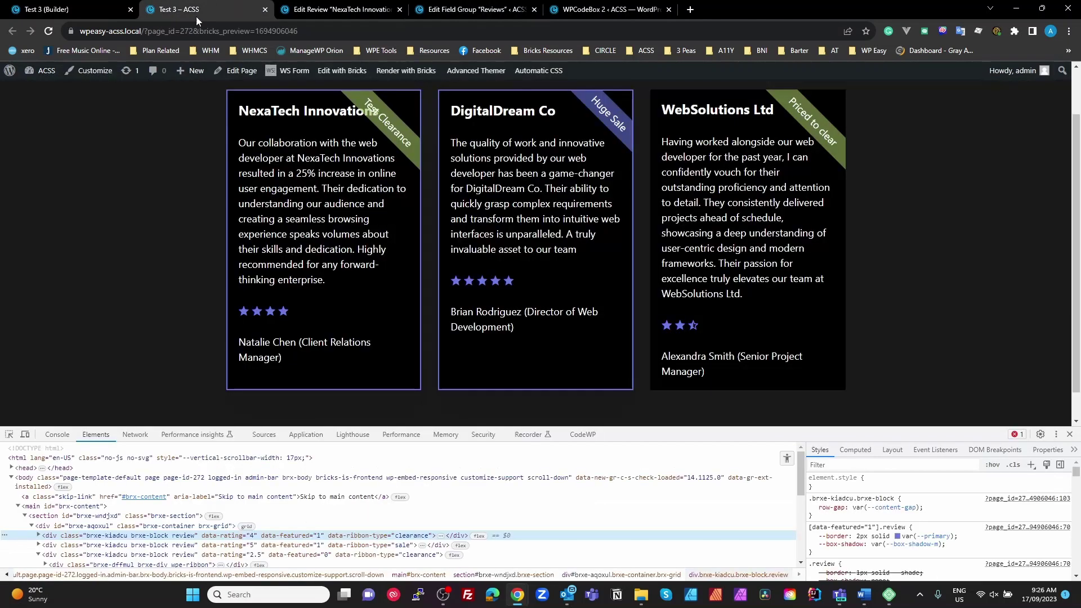